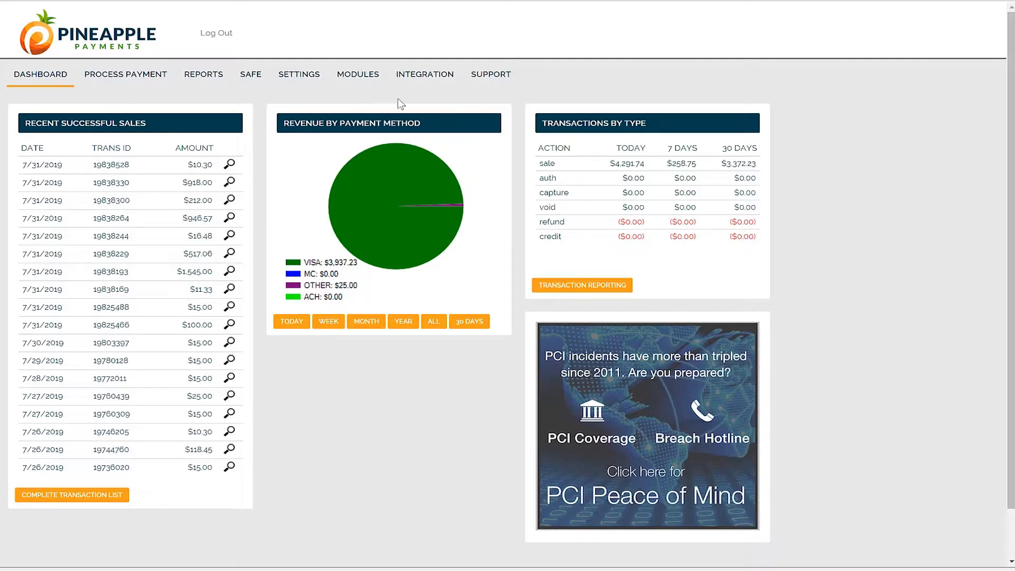
Examine the gateway integration tools and API documentation, and return to the dashboard
click(438, 77)
scroll(792, 283, down, 4)
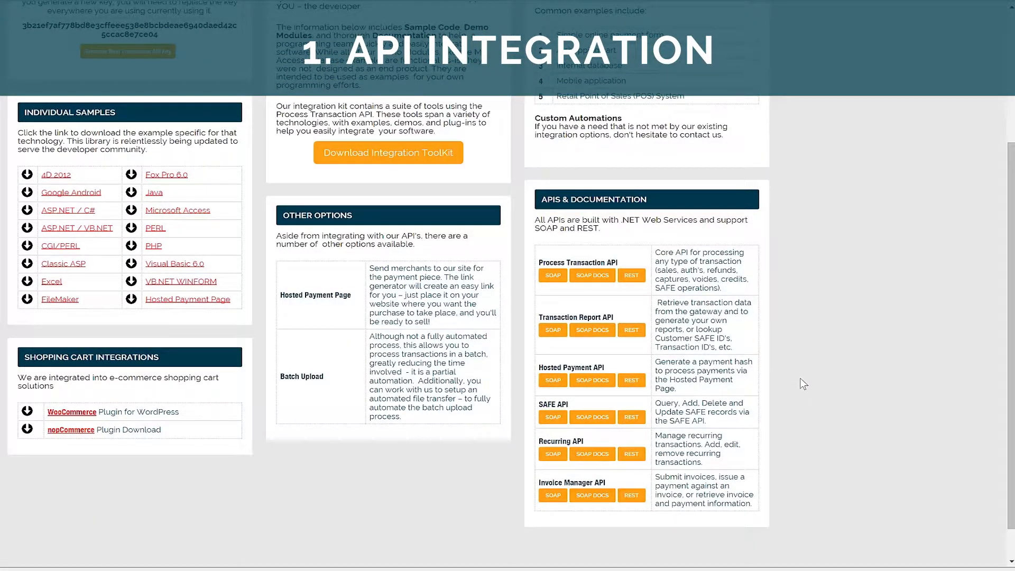
scroll(803, 384, up, 3)
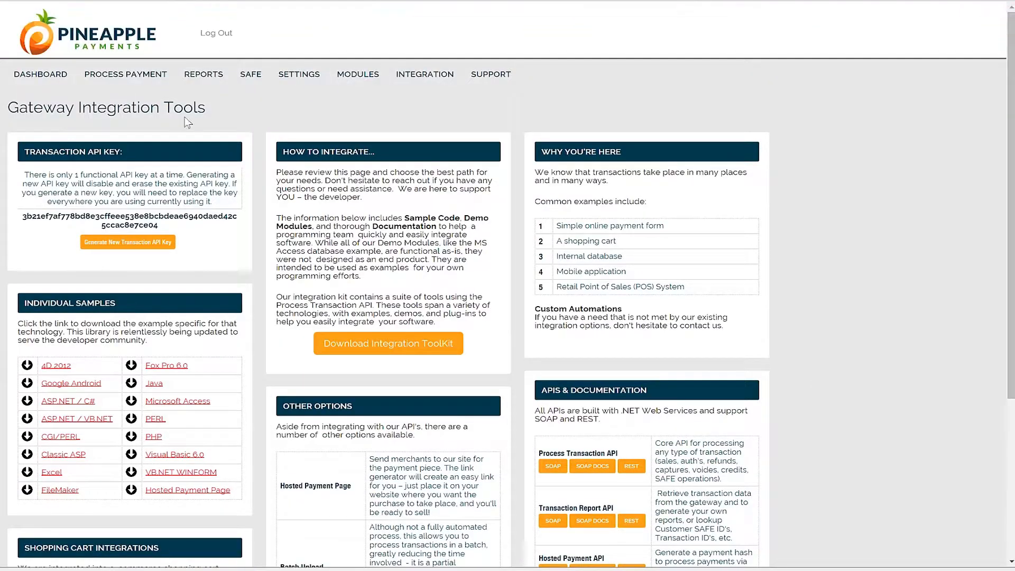
click(51, 77)
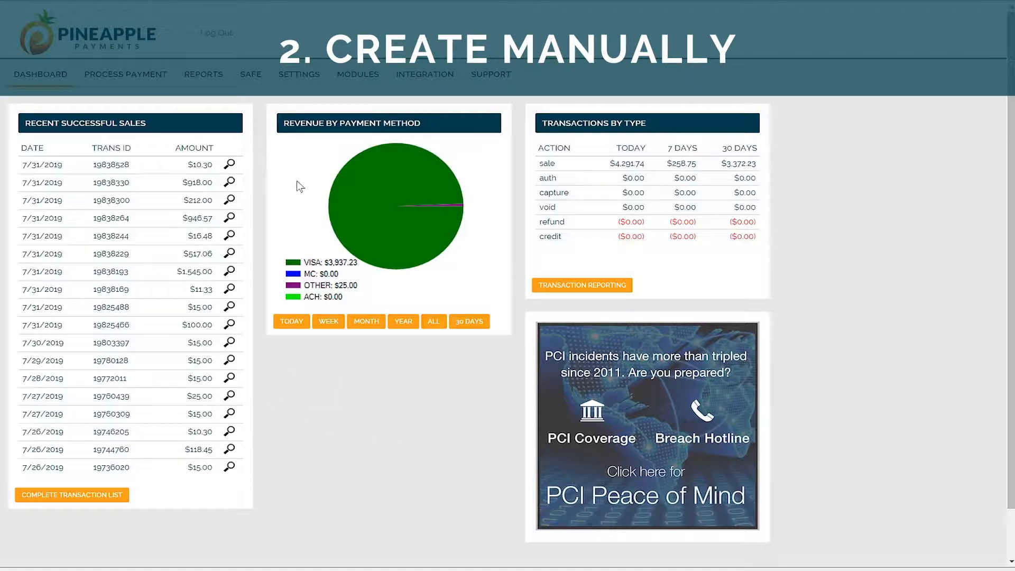
Open the Hosted Payment Page module and review the saved hosted payment links
click(369, 77)
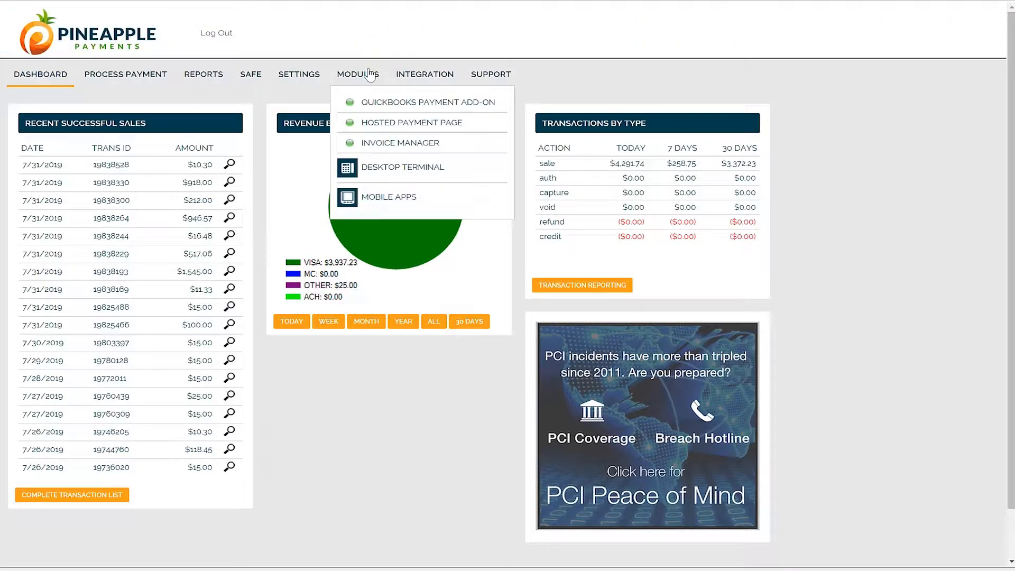
click(474, 126)
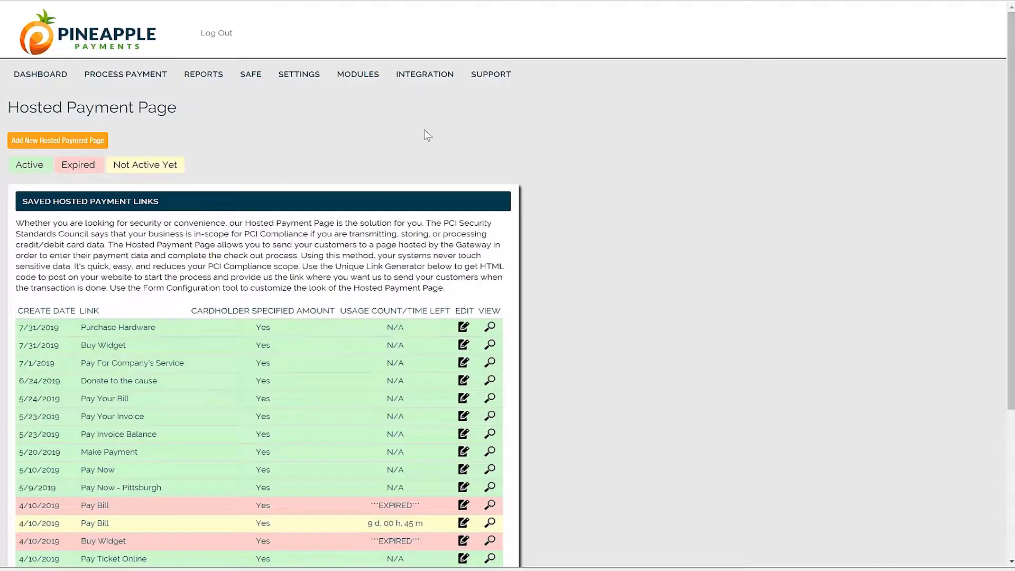
scroll(426, 136, down, 4)
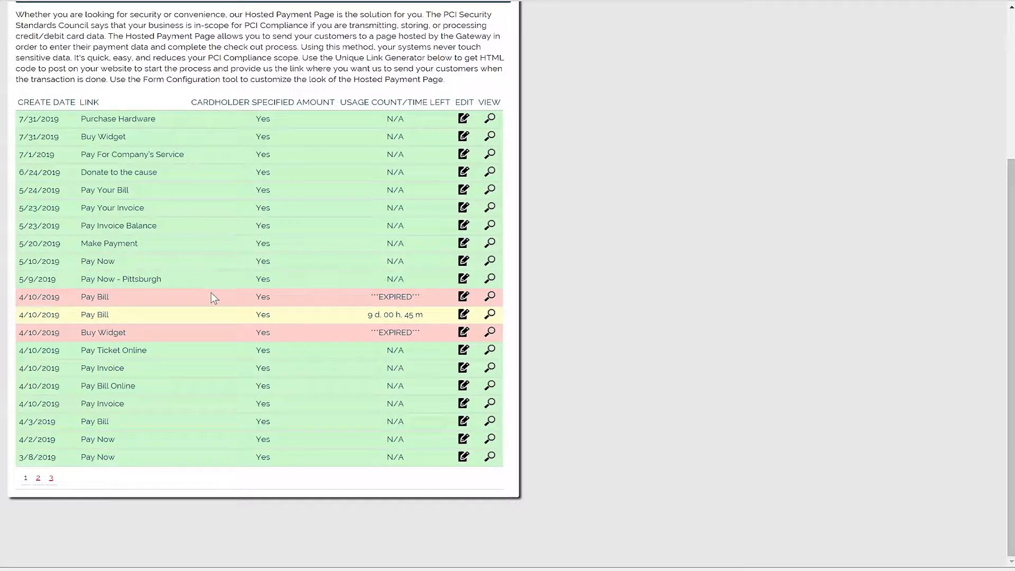
scroll(206, 267, up, 2)
scroll(206, 267, up, 2)
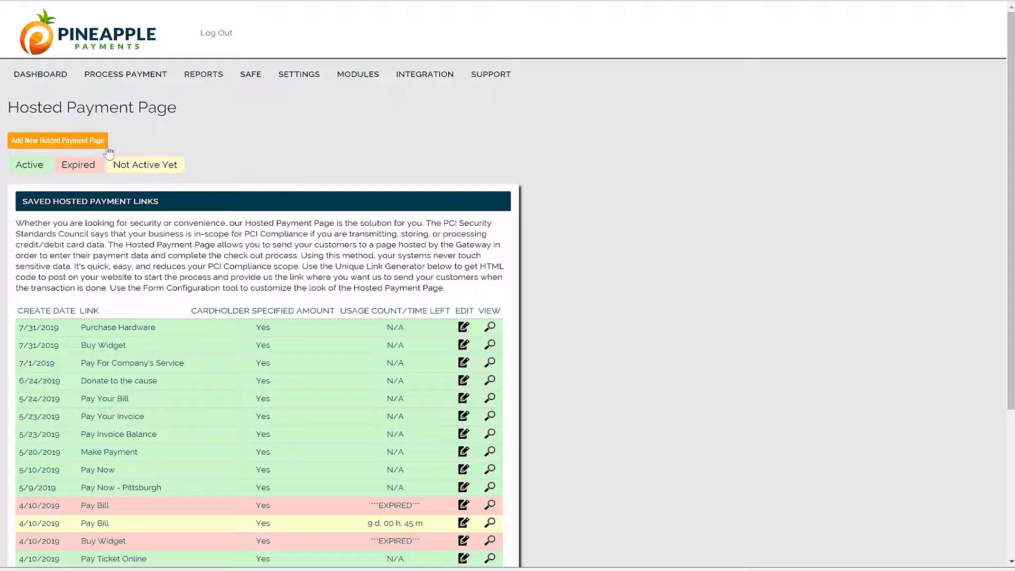
Start a new hosted payment page and look over its link, field and fee settings
click(85, 142)
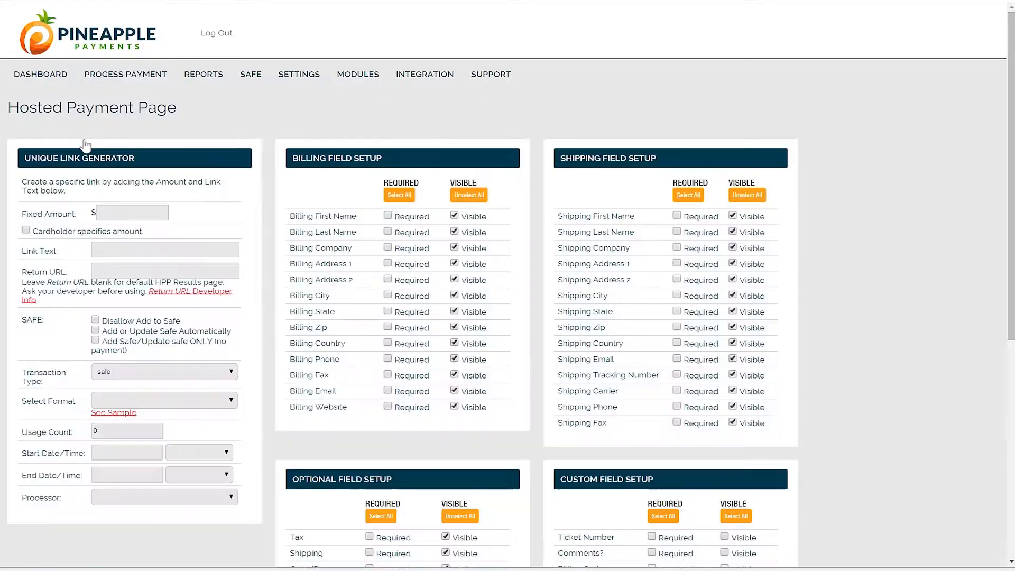
scroll(348, 181, down, 4)
scroll(349, 181, down, 2)
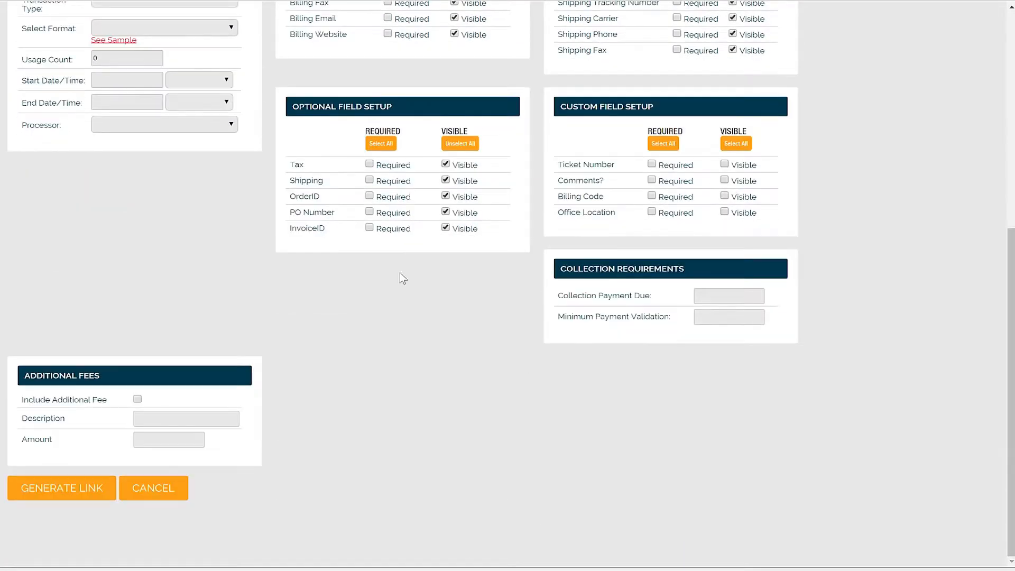
scroll(401, 277, up, 7)
mouse_move(256, 87)
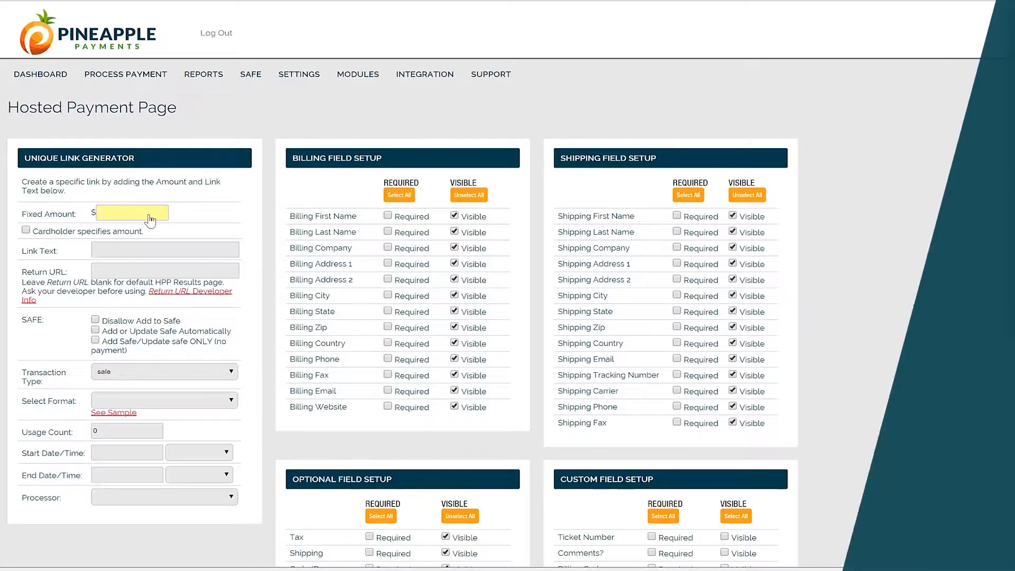
click(150, 219)
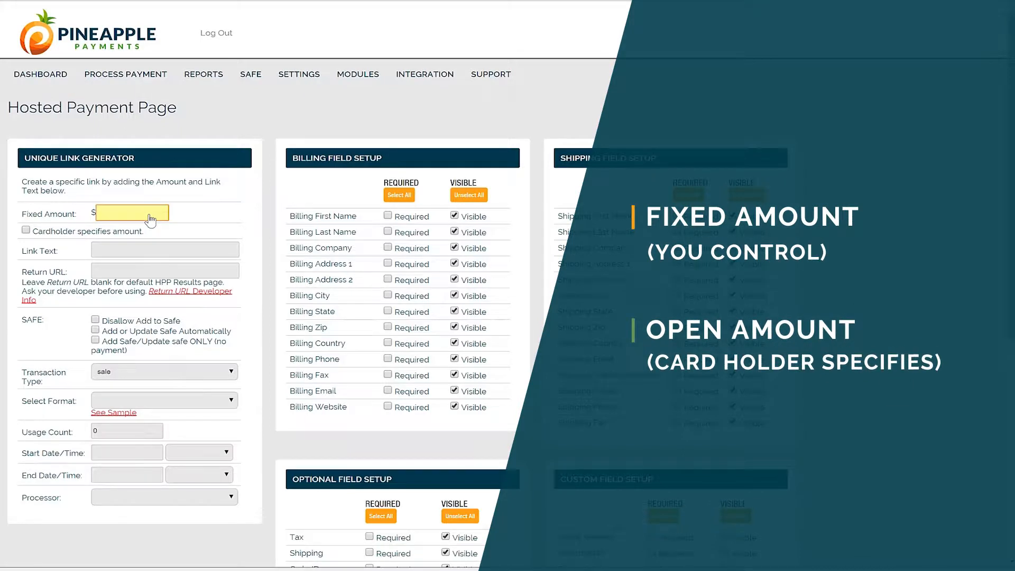
text(25)
key(BackSpace)
key(BackSpace)
Let the cardholder specify the amount and set the link text to "Pay Invoice Balance"
click(25, 230)
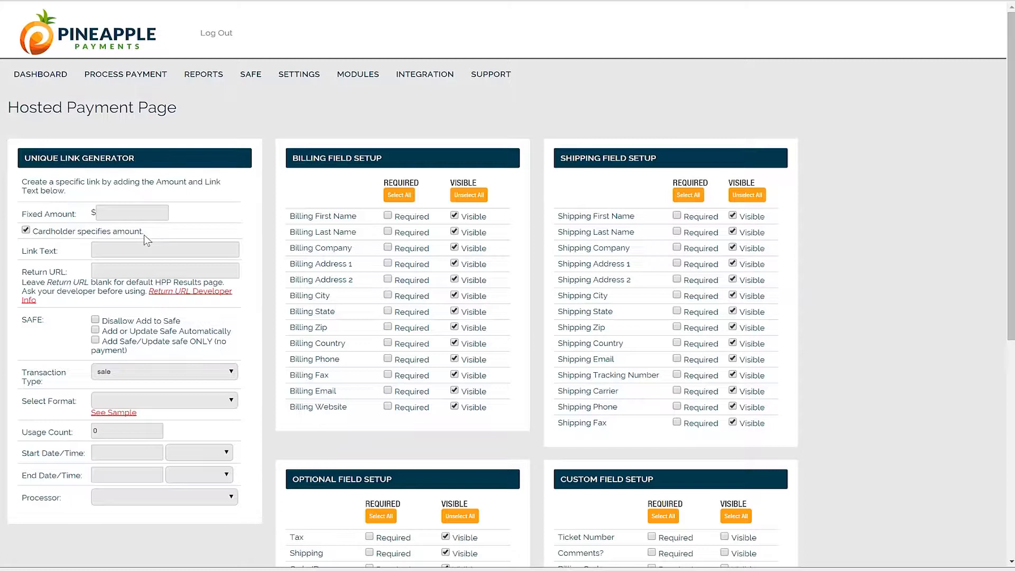
click(145, 213)
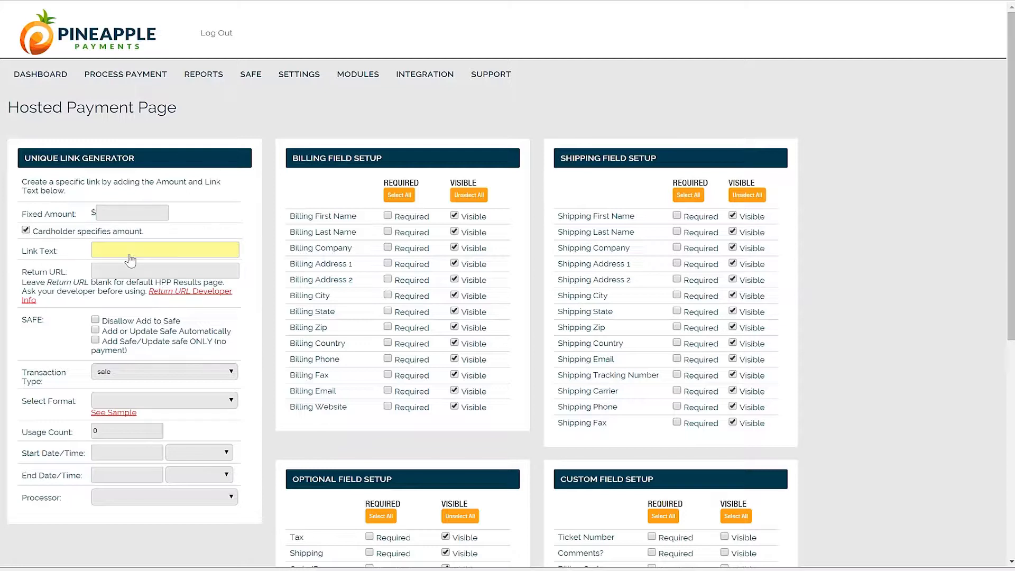
click(146, 250)
text(Pay Invoice Balance)
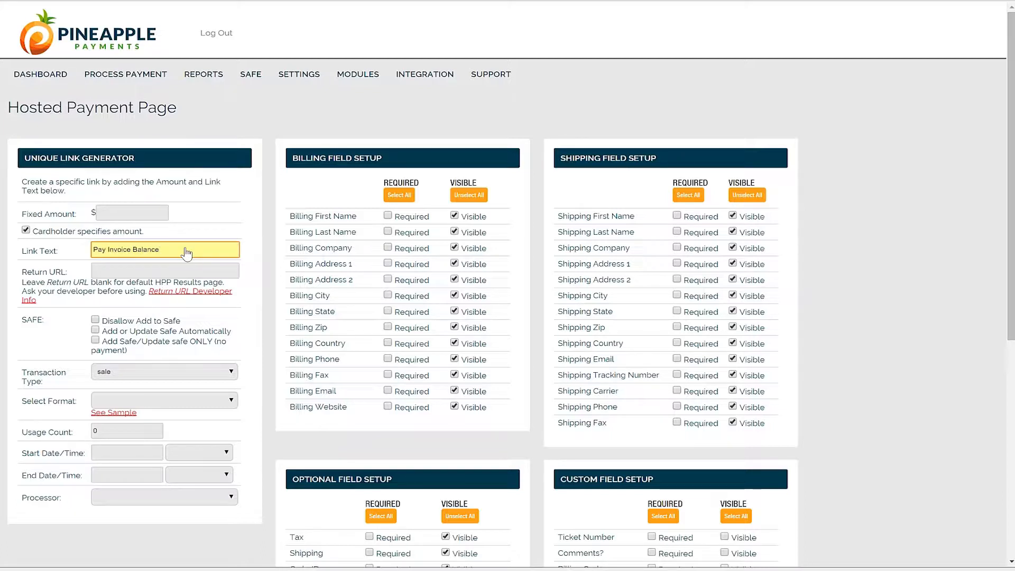
click(135, 272)
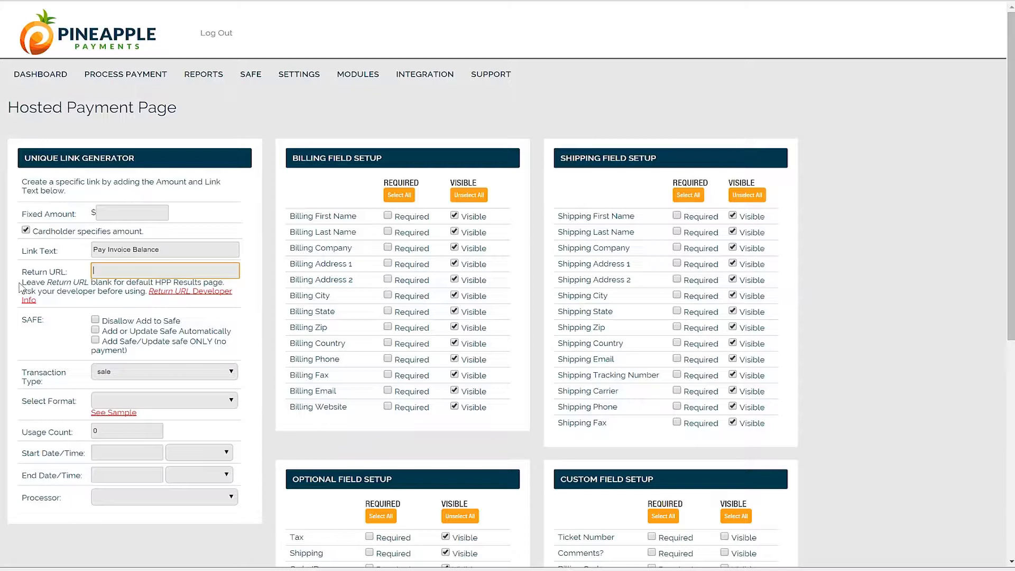
click(131, 304)
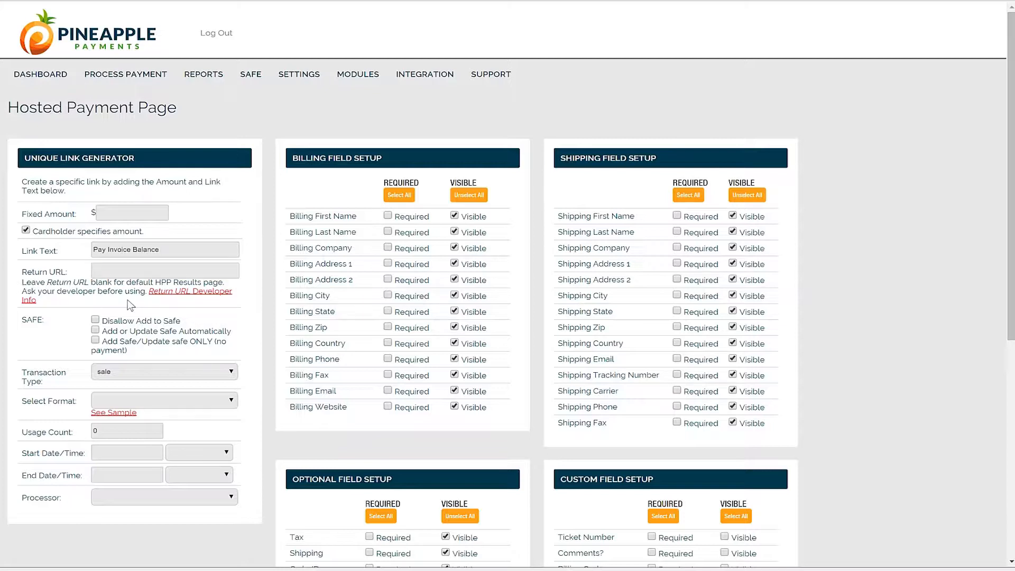
click(117, 275)
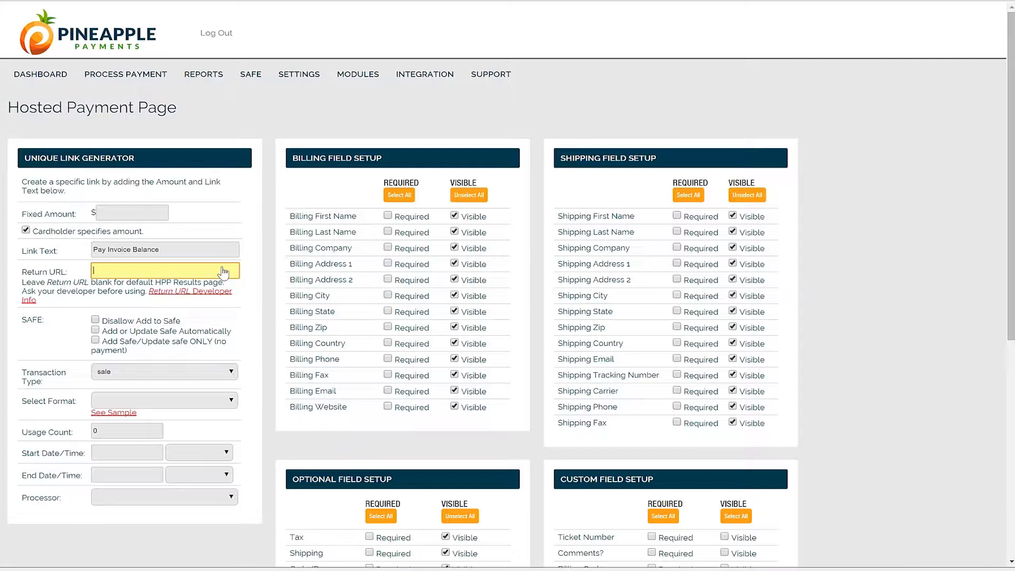
click(56, 299)
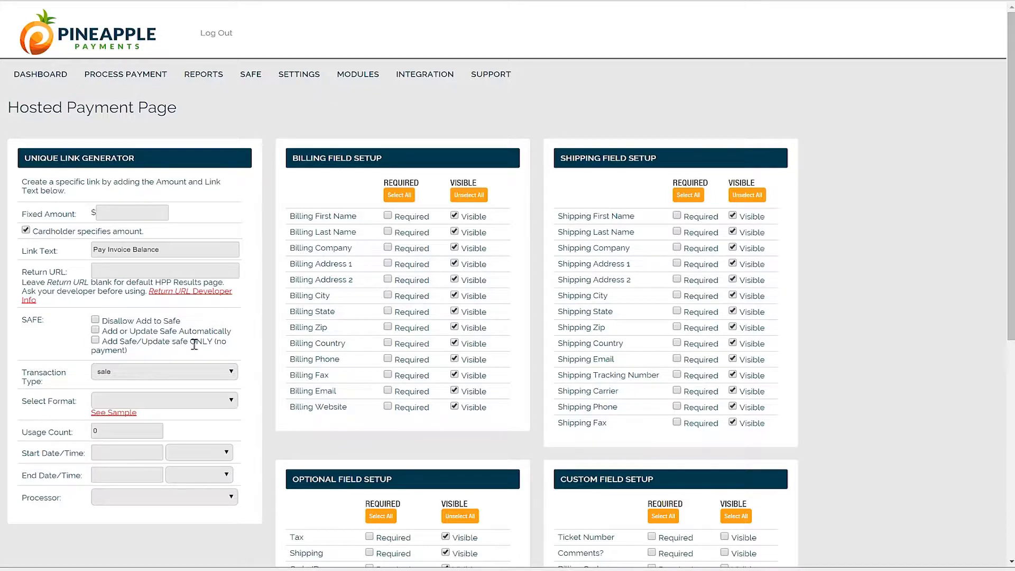
drag(218, 340, 235, 350)
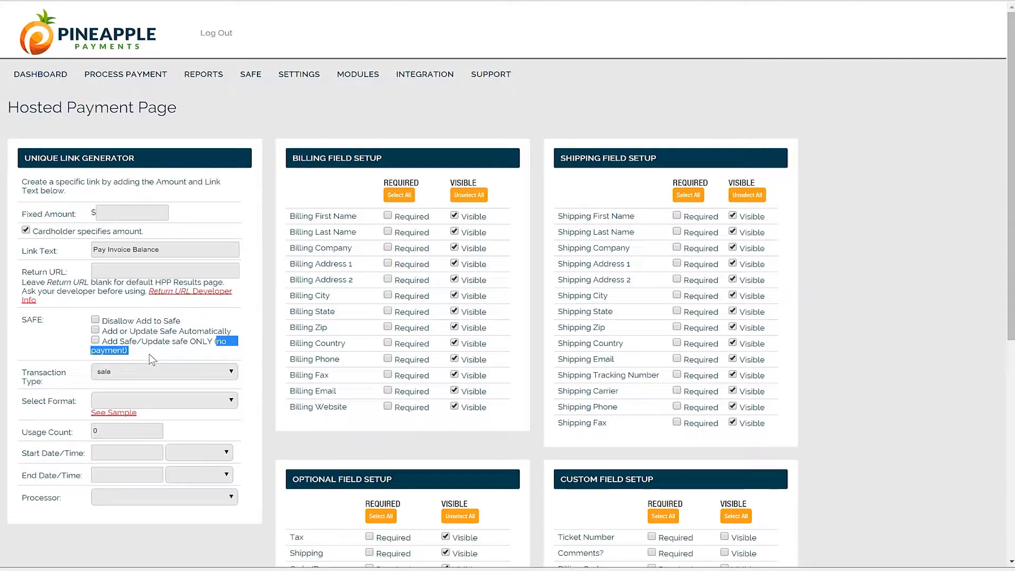
click(217, 352)
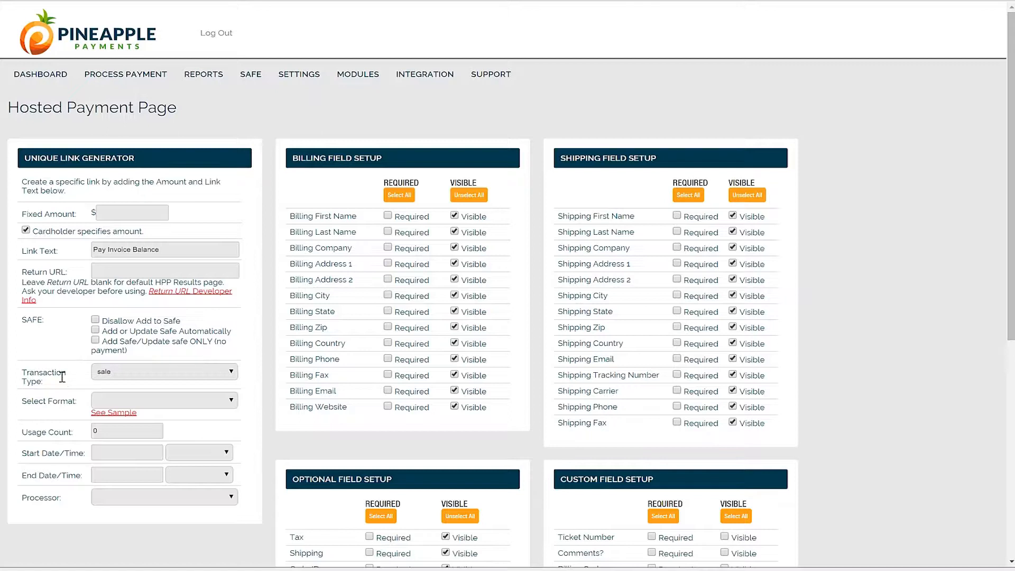
Keep sale as the transaction type and choose Original Format for the payment page
click(132, 381)
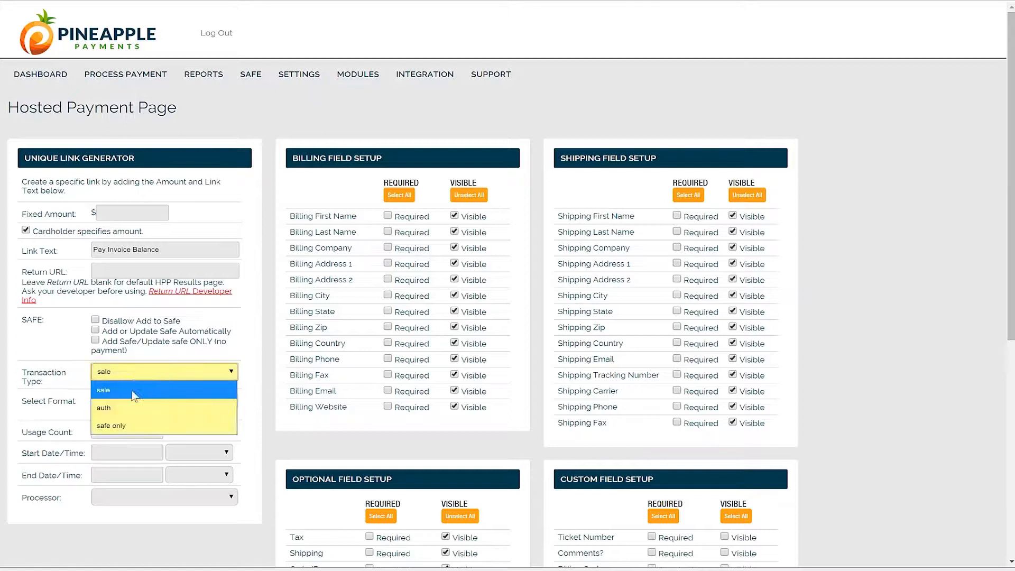
click(72, 406)
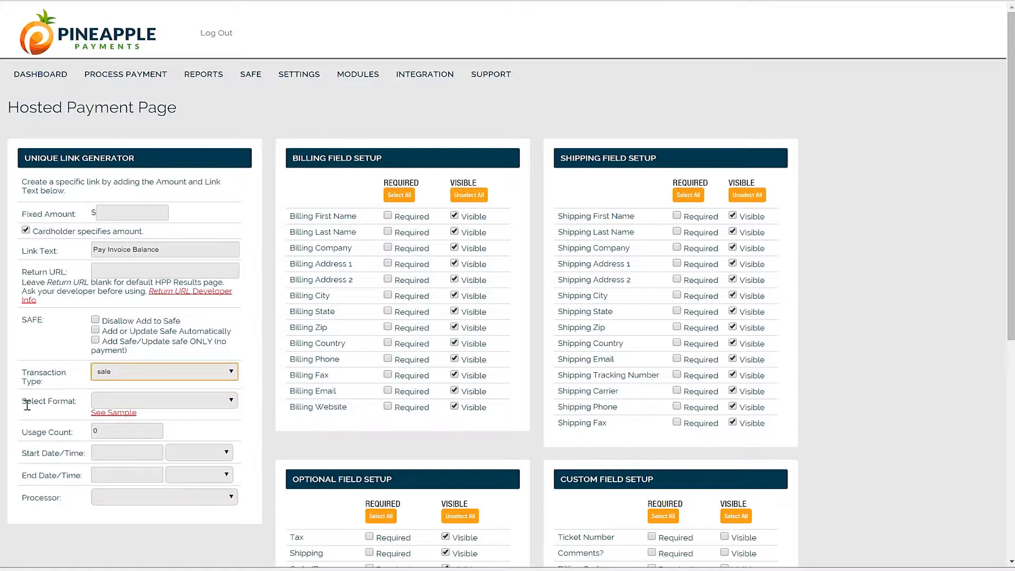
click(146, 405)
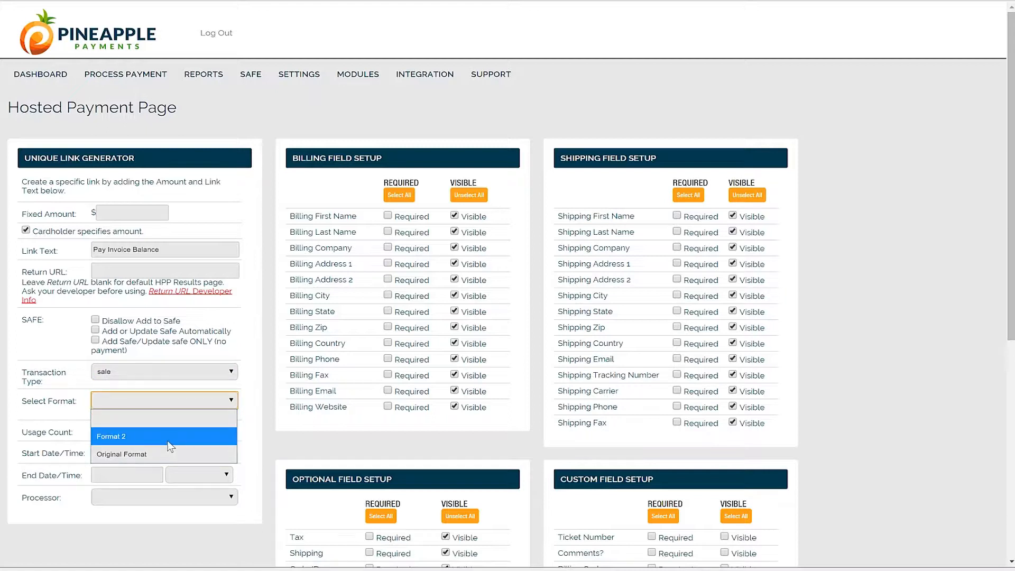
click(204, 454)
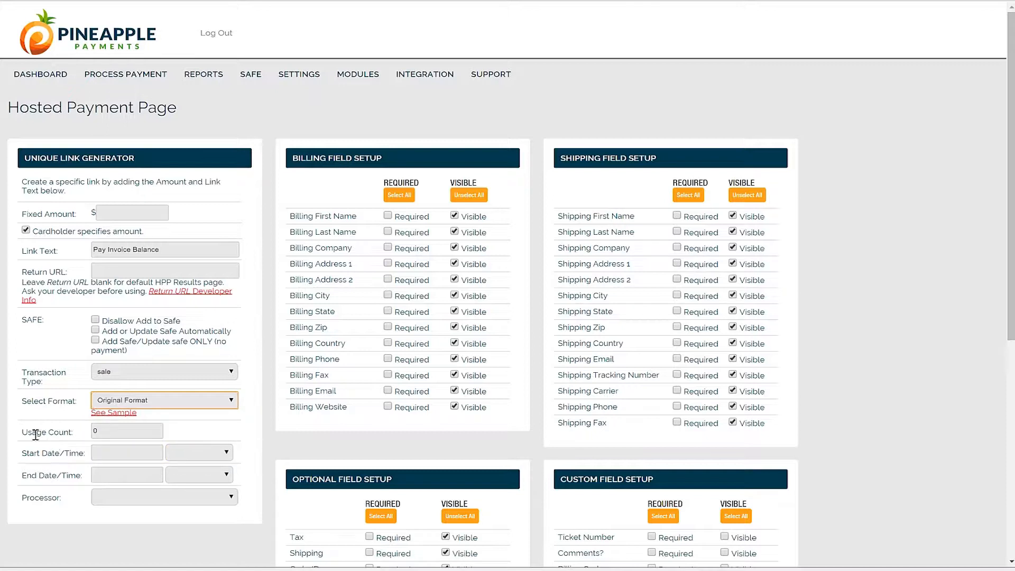
Choose "Pittsburgh Office - First Data Omaha" as the processor for the payment link
click(114, 437)
click(113, 453)
click(123, 497)
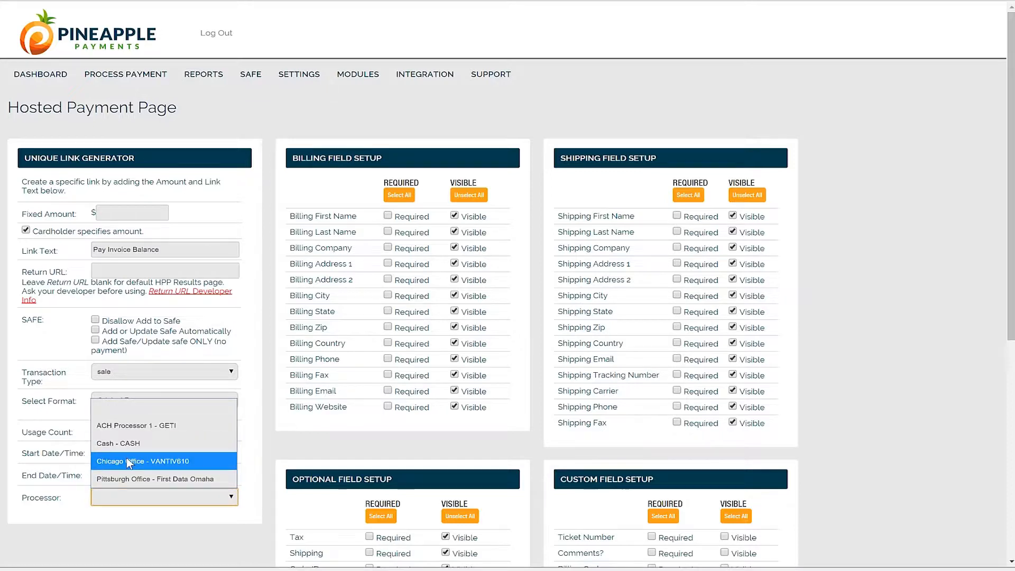
click(220, 478)
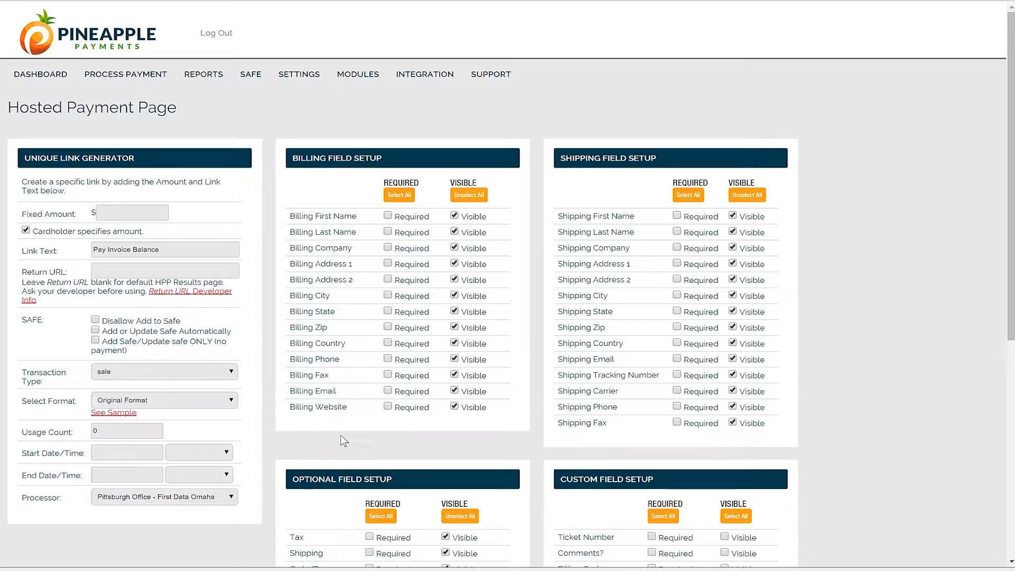
Hide the optional Tax, Shipping and OrderID fields, and hide all fields in the shipping field setup
scroll(439, 384, down, 1)
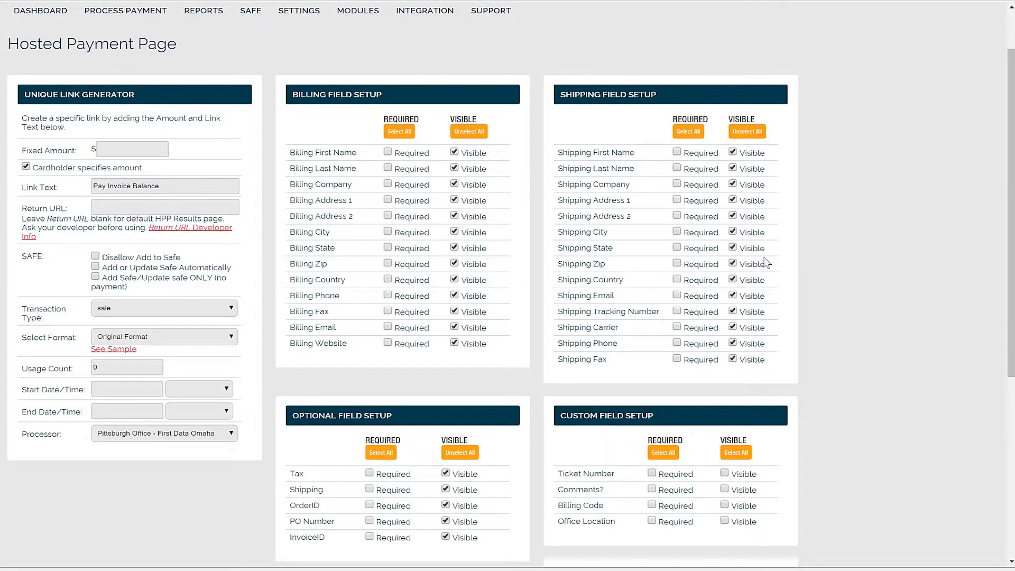
scroll(767, 263, down, 2)
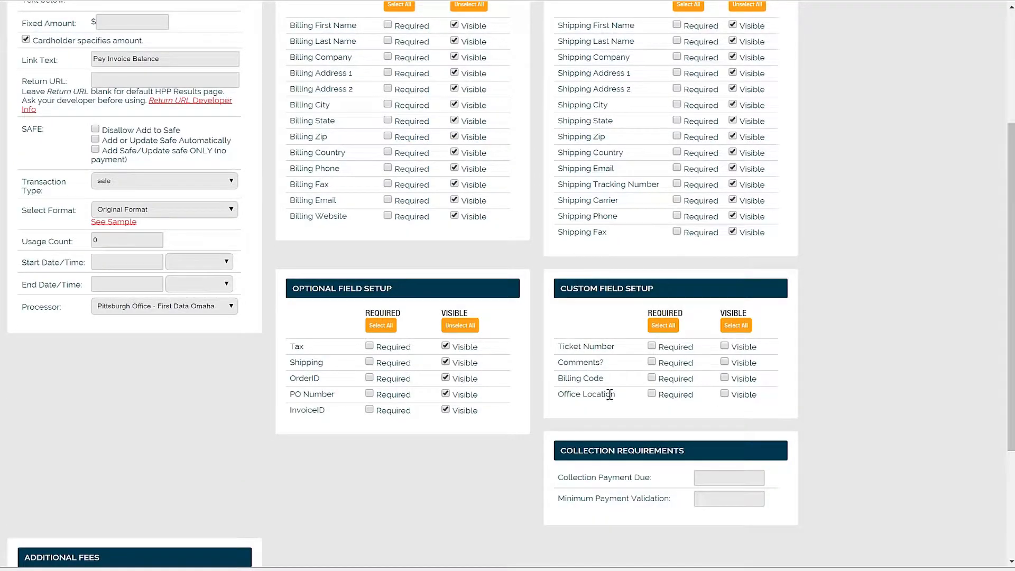
scroll(779, 388, up, 2)
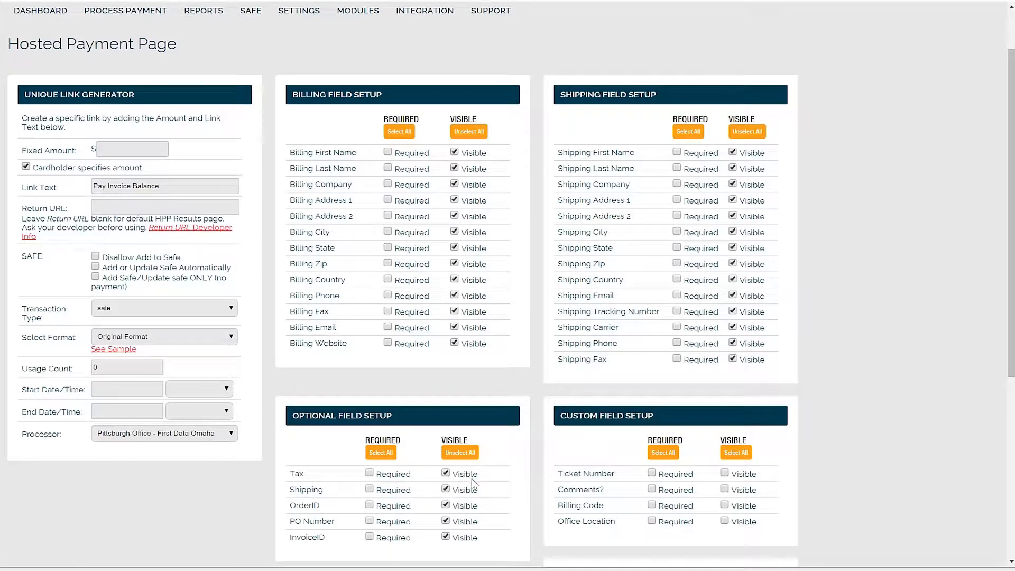
click(446, 473)
click(445, 488)
click(445, 505)
scroll(795, 323, up, 2)
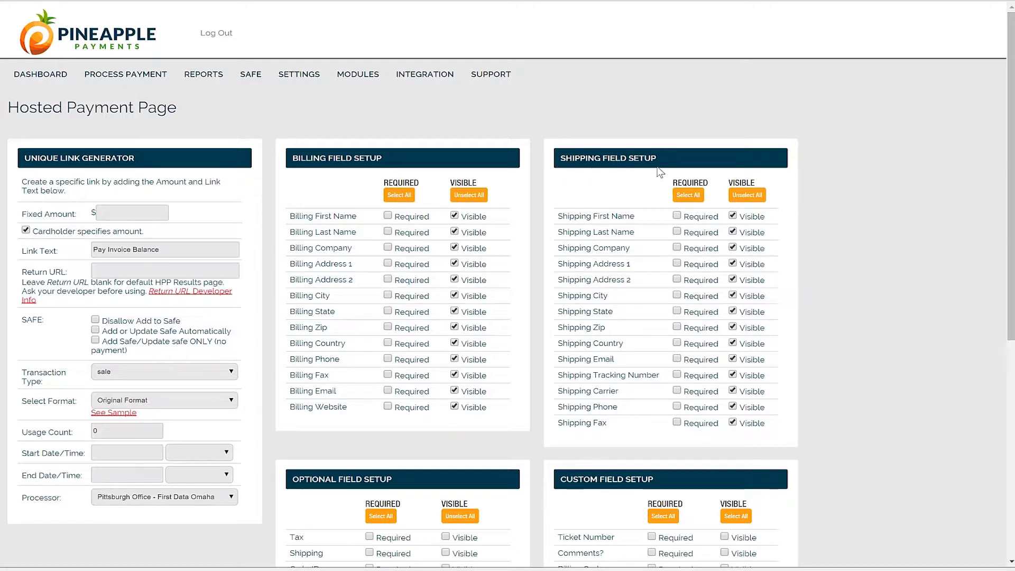
click(747, 195)
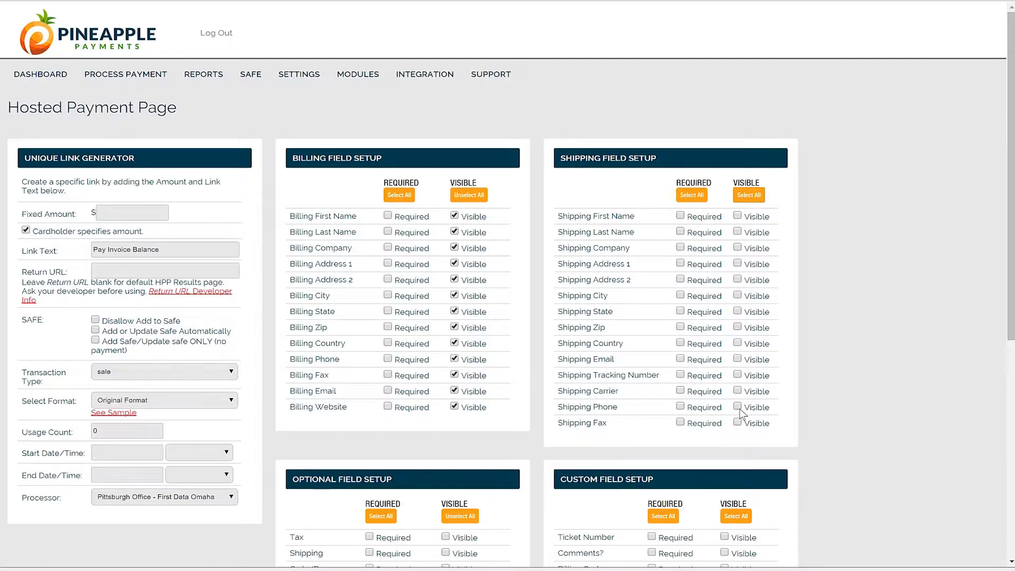
Make InvoiceID required and hide the PO Number, Billing Website and Billing Fax fields
scroll(523, 380, down, 2)
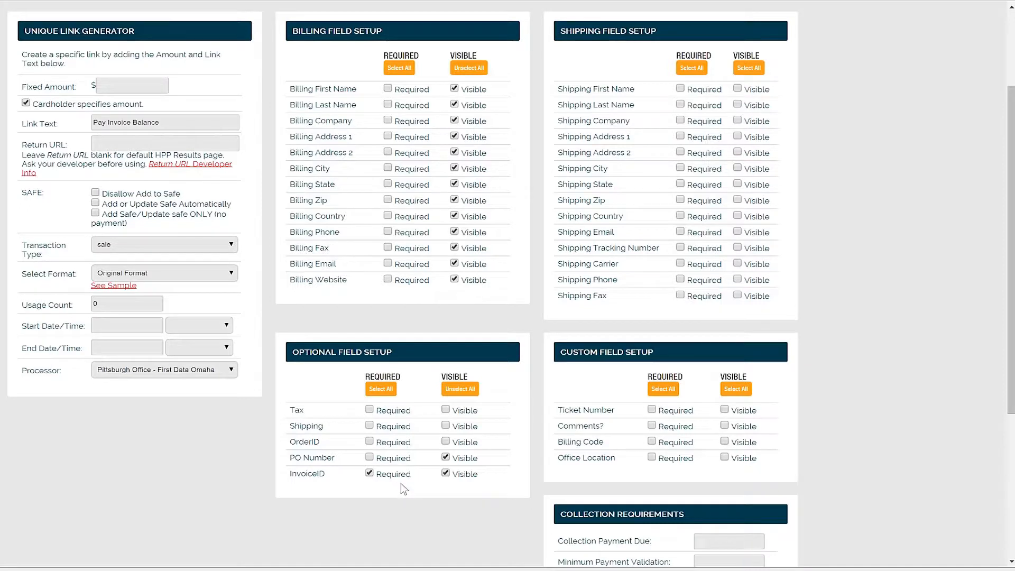
click(445, 456)
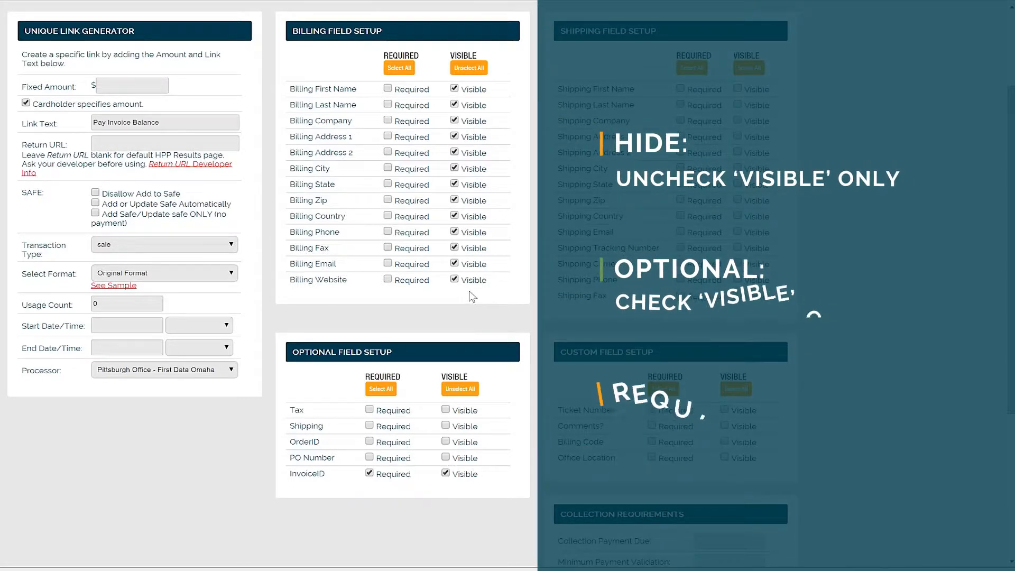
click(454, 279)
click(454, 247)
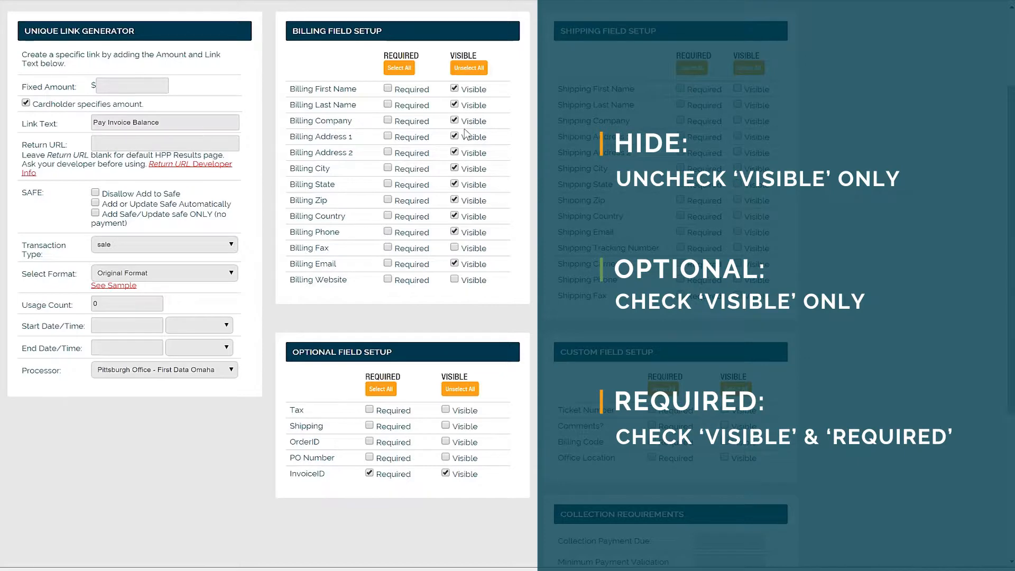
Generate the link for the configured hosted payment page
scroll(403, 176, down, 5)
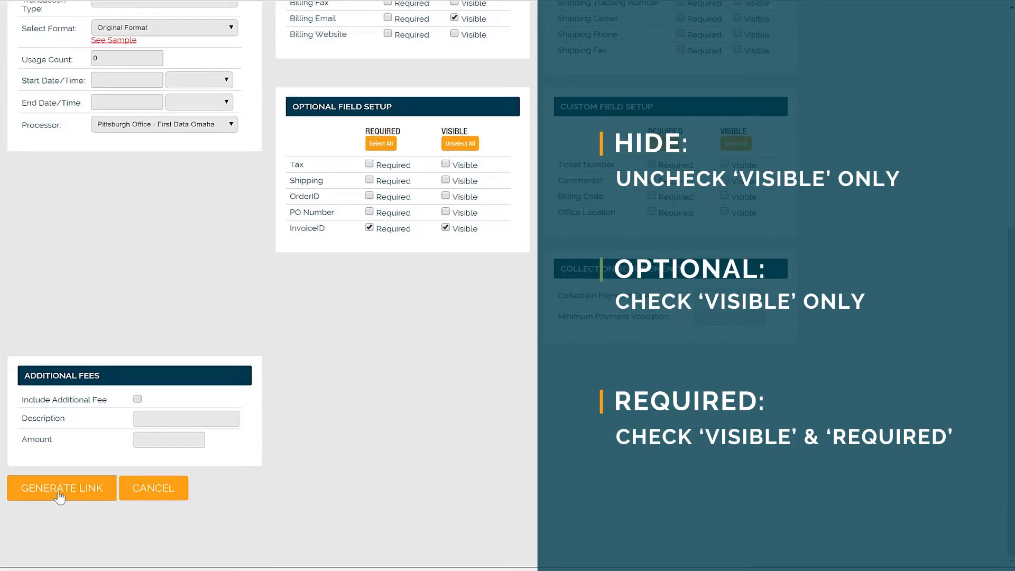
click(58, 491)
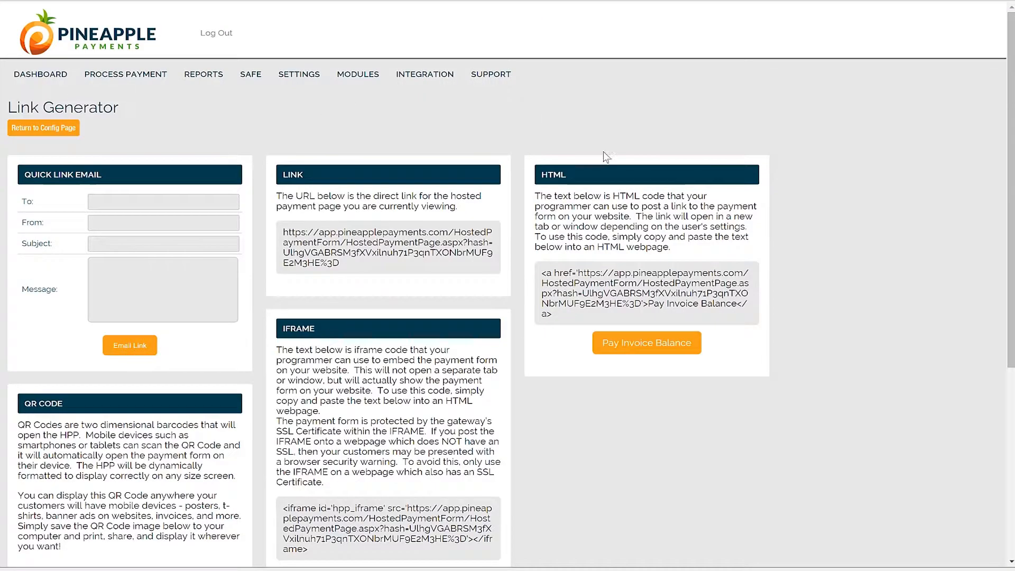
Review the generated link's sharing options, including the QR code, and highlight the iframe code and the HTML code
scroll(670, 465, down, 6)
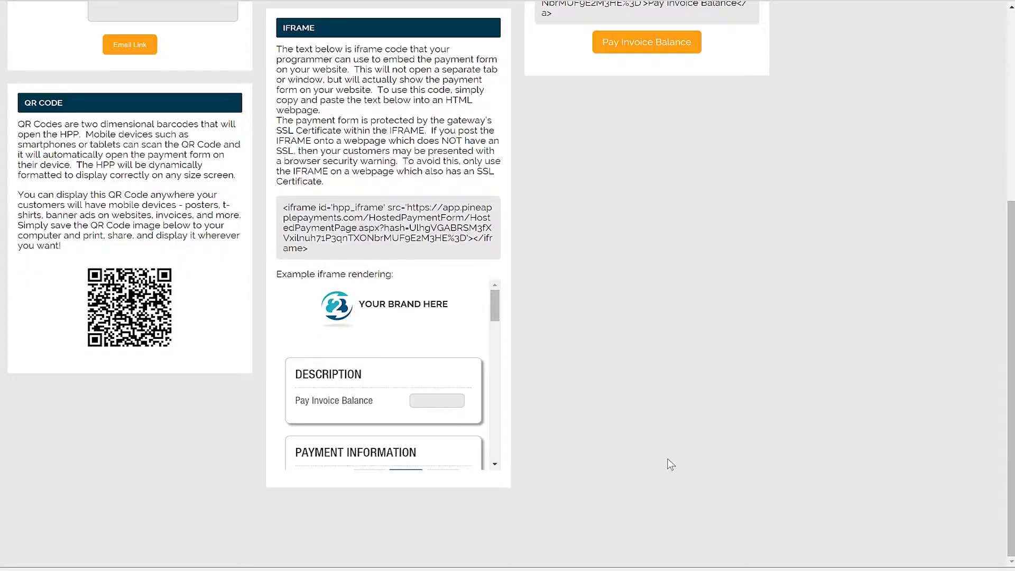
scroll(670, 464, up, 5)
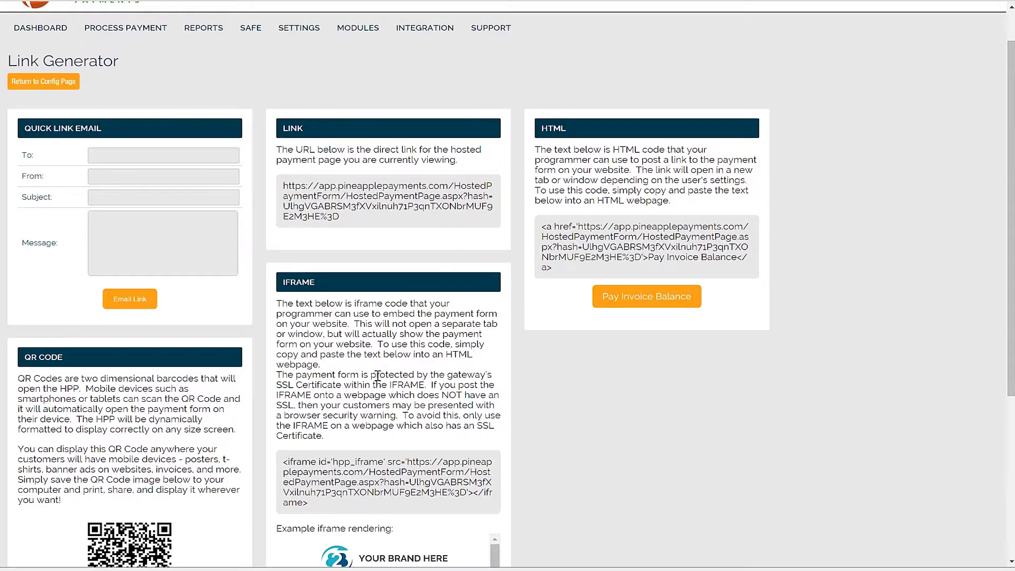
scroll(378, 375, down, 2)
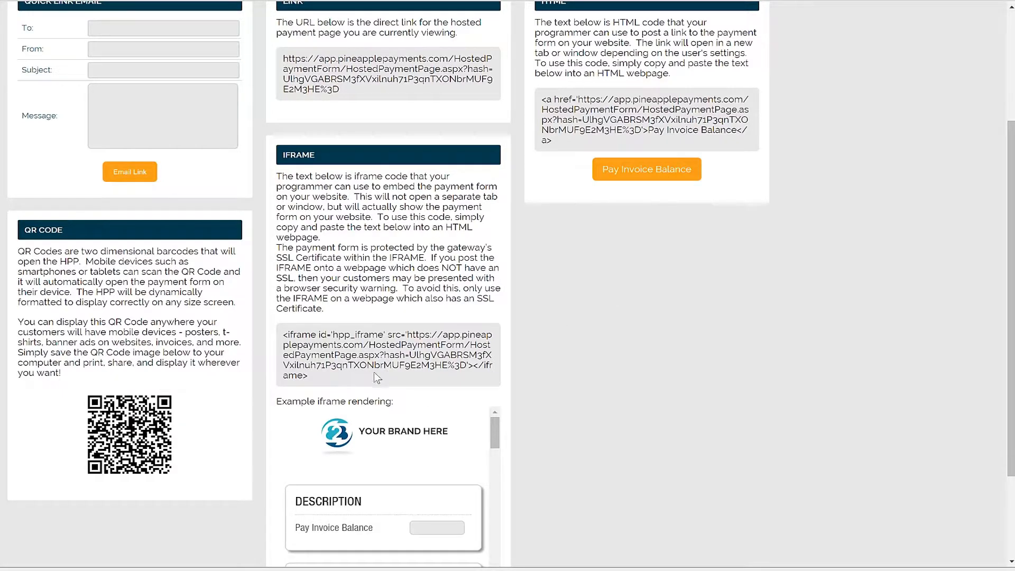
drag(374, 372, 283, 334)
scroll(538, 259, up, 2)
click(574, 270)
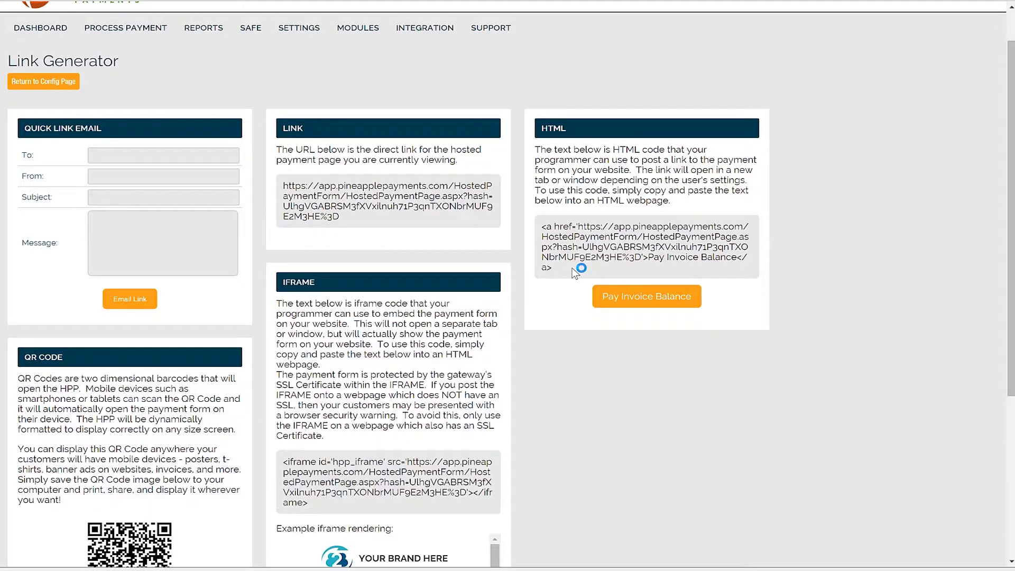
drag(575, 272, 540, 227)
Open the Pay Invoice Balance payment page and review its description, payment, contact, billing and InvoiceID fields
click(628, 301)
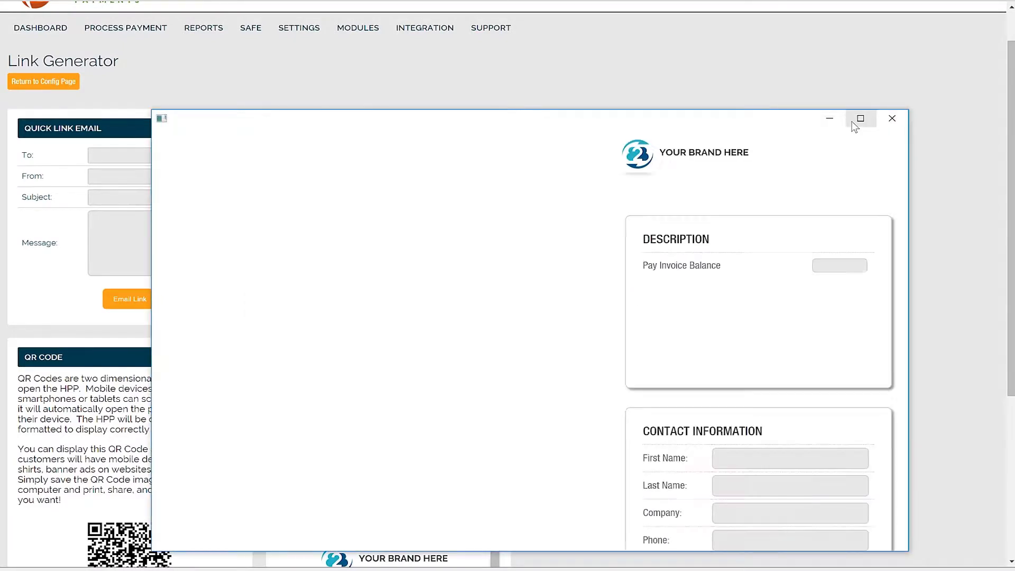
click(852, 124)
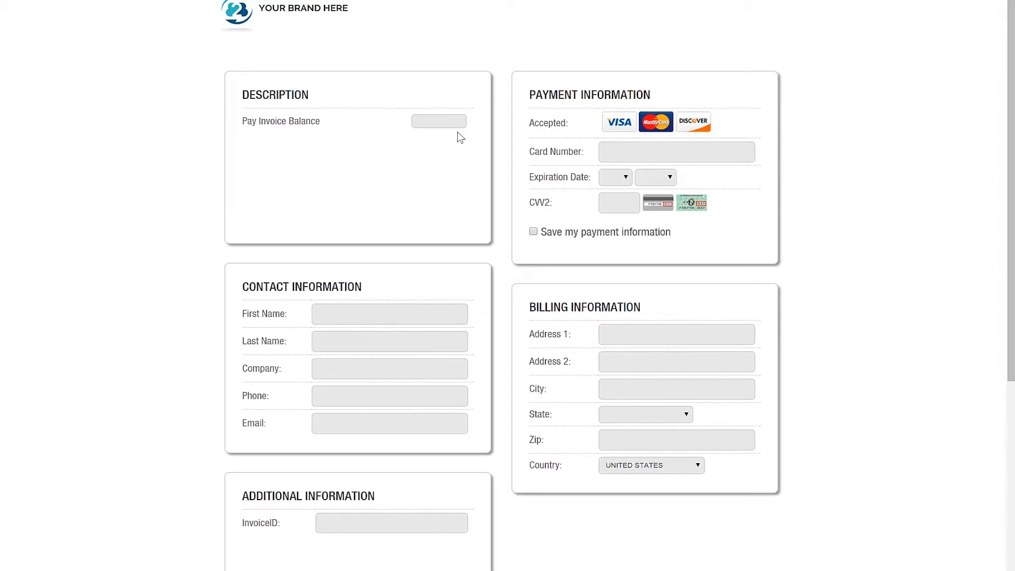
scroll(401, 190, down, 1)
scroll(530, 282, down, 2)
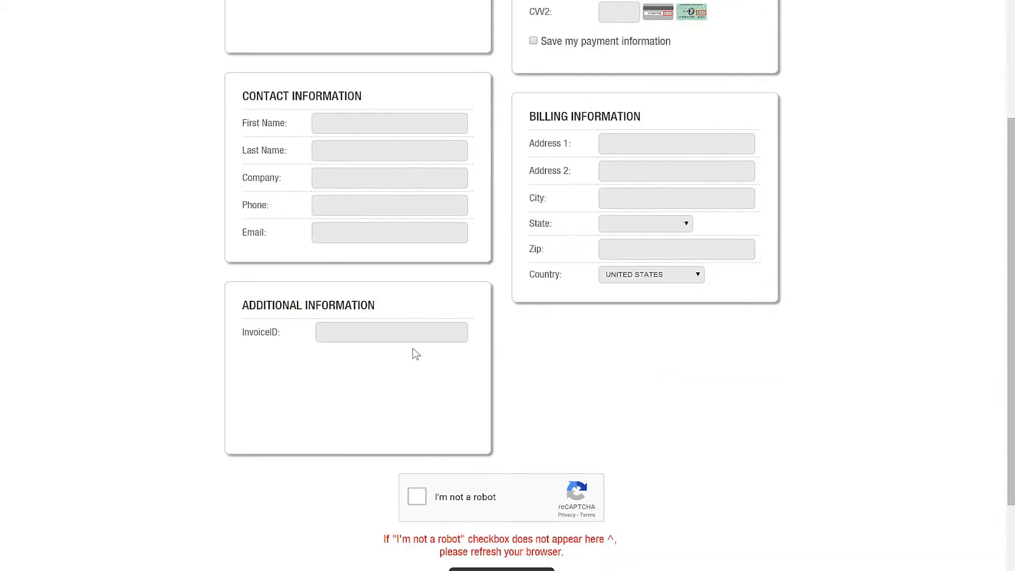
scroll(478, 327, up, 3)
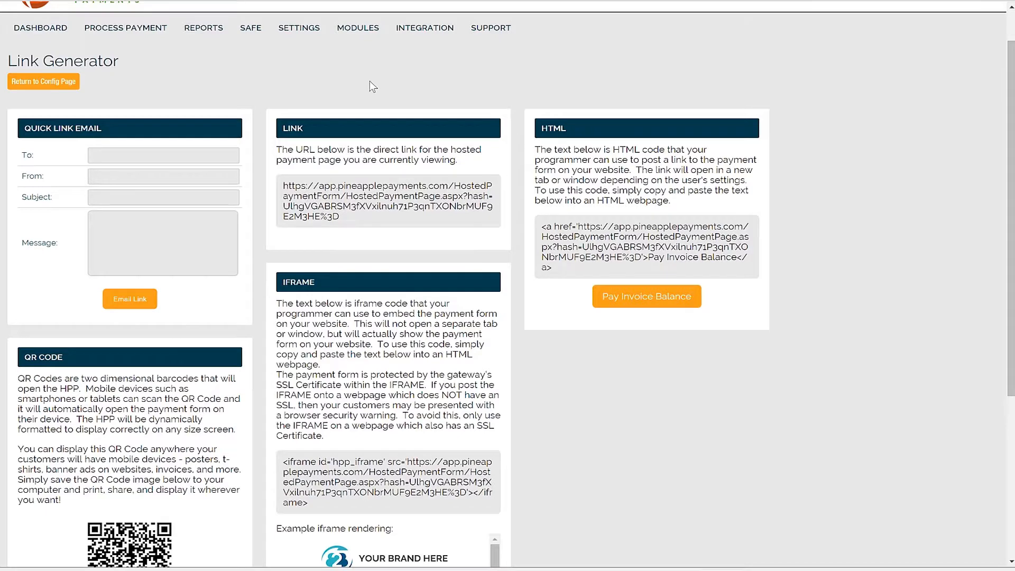
scroll(351, 79, up, 2)
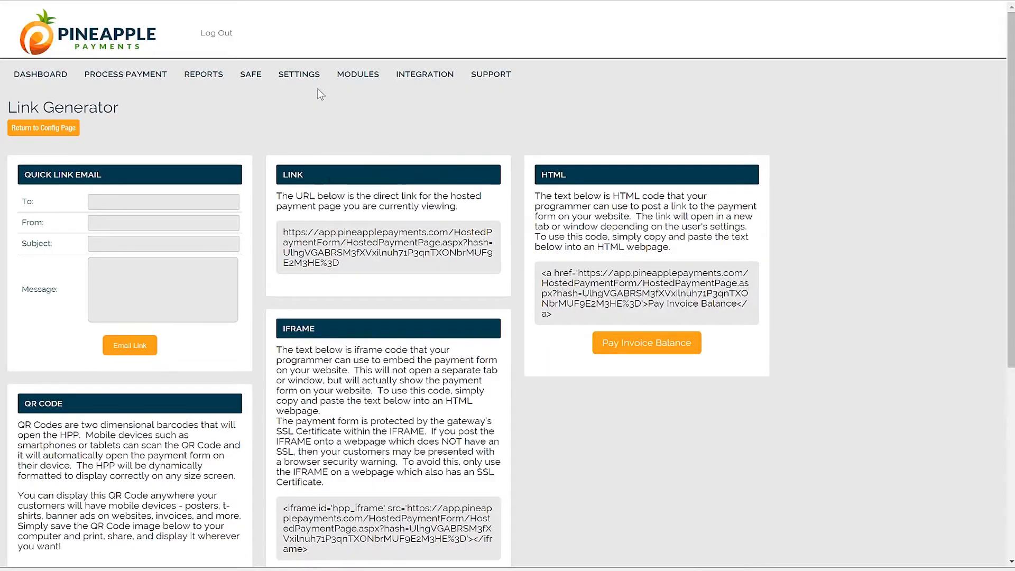
Open the Merchant Configuration page to view the merchant logo upload for branded pages
click(313, 78)
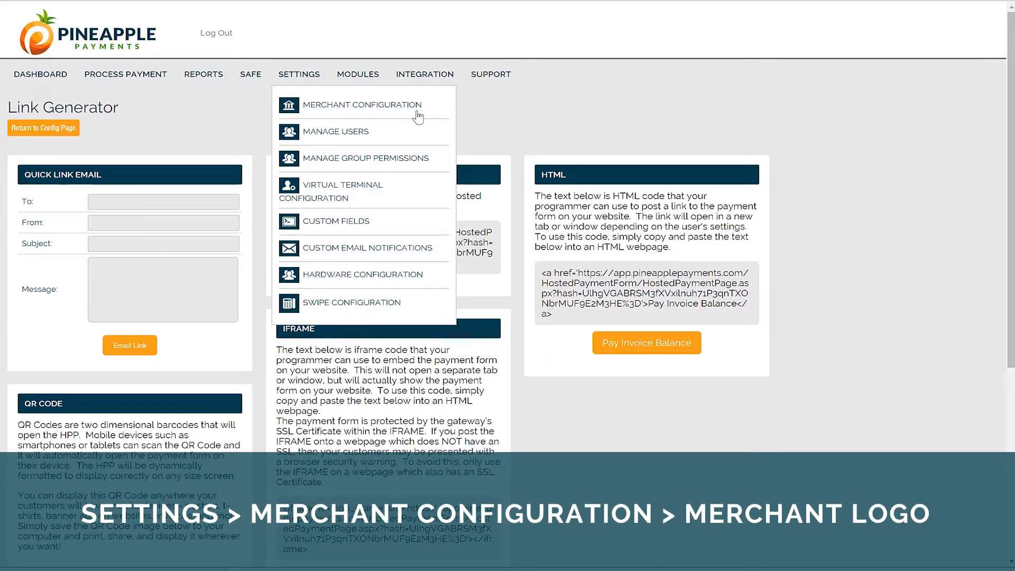
click(418, 116)
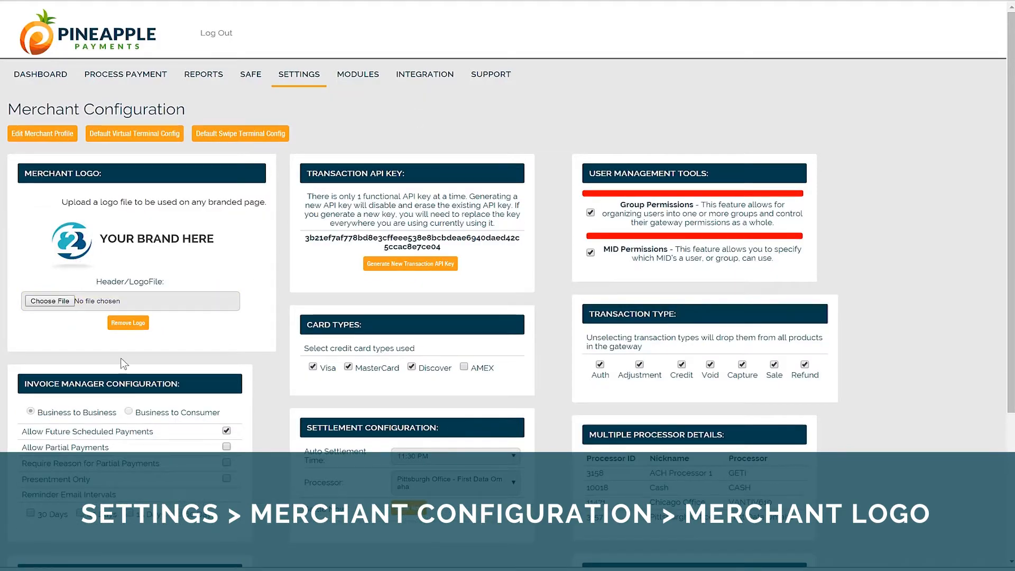
mouse_move(313, 83)
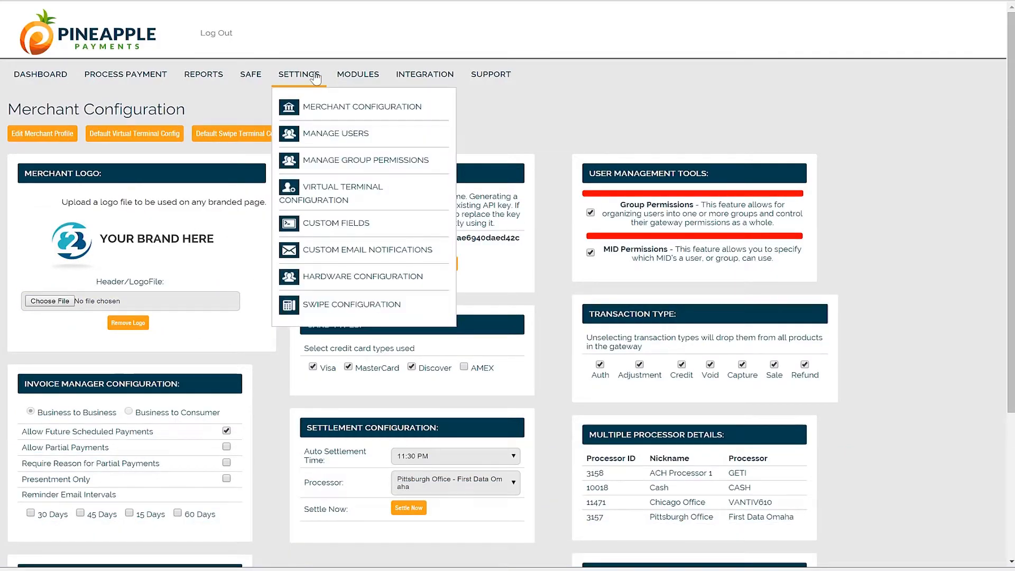
Open the Transaction Report and set its transaction source filter to Hosted Payment Page
mouse_move(203, 77)
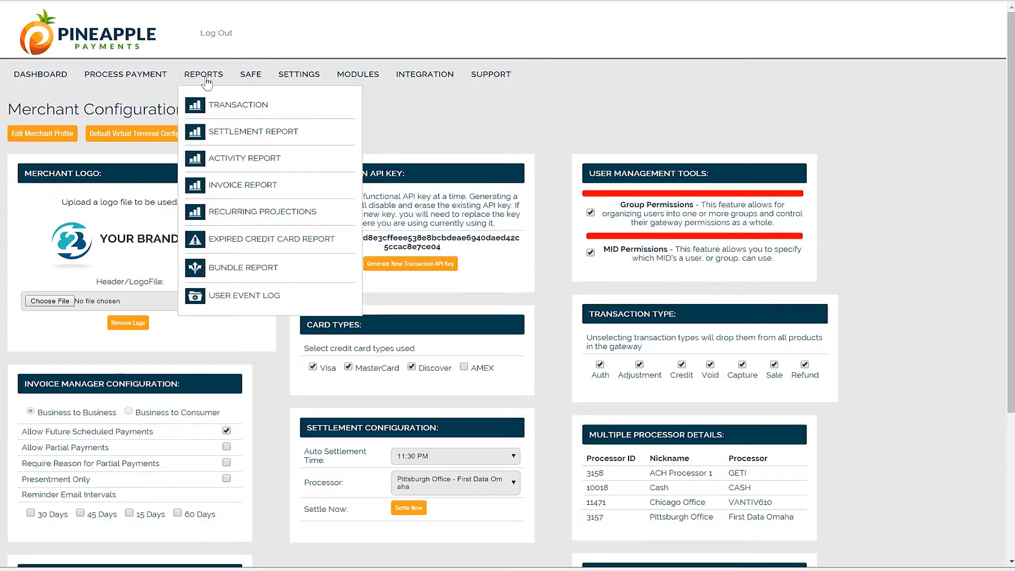
click(284, 111)
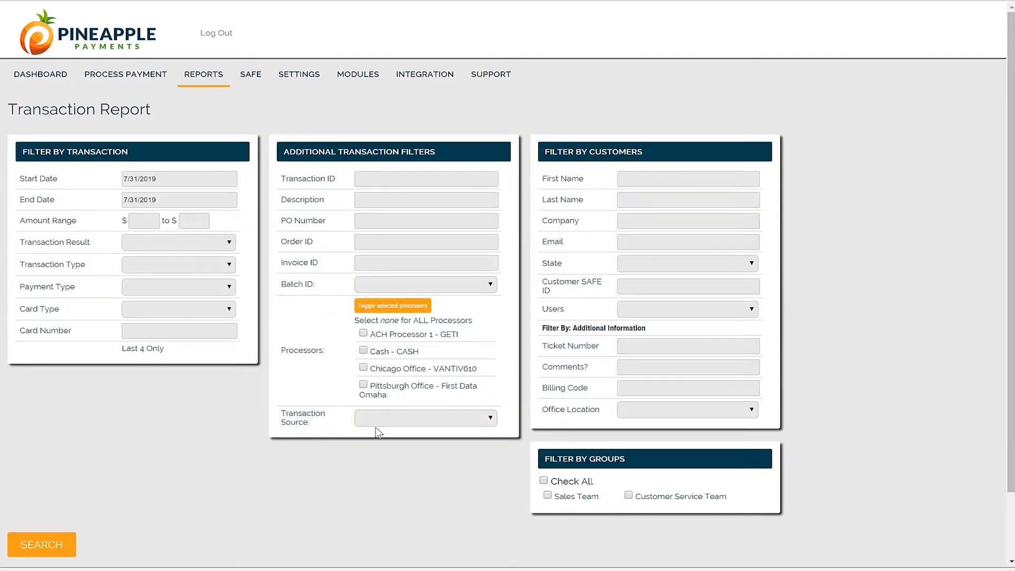
click(394, 423)
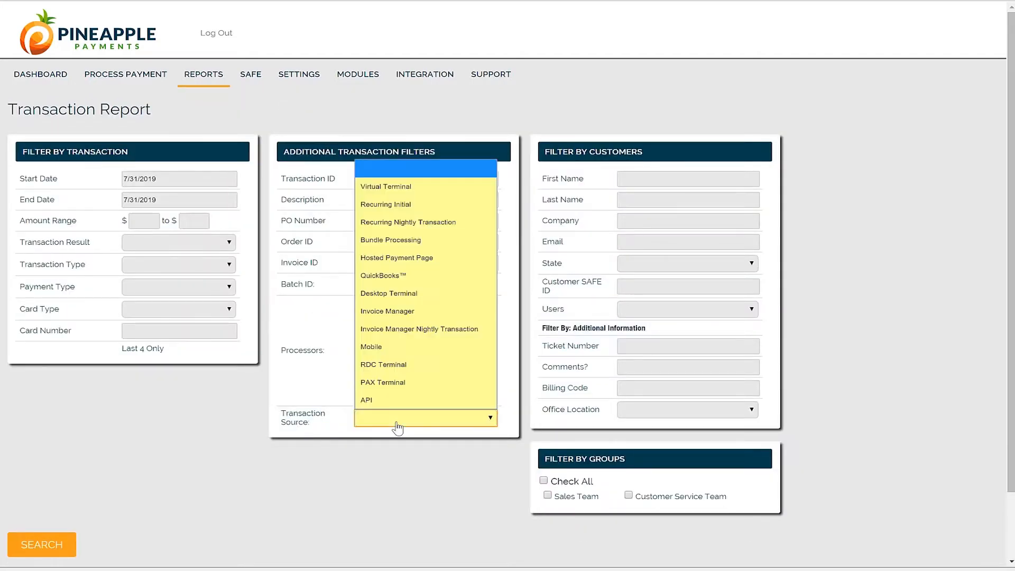
click(467, 257)
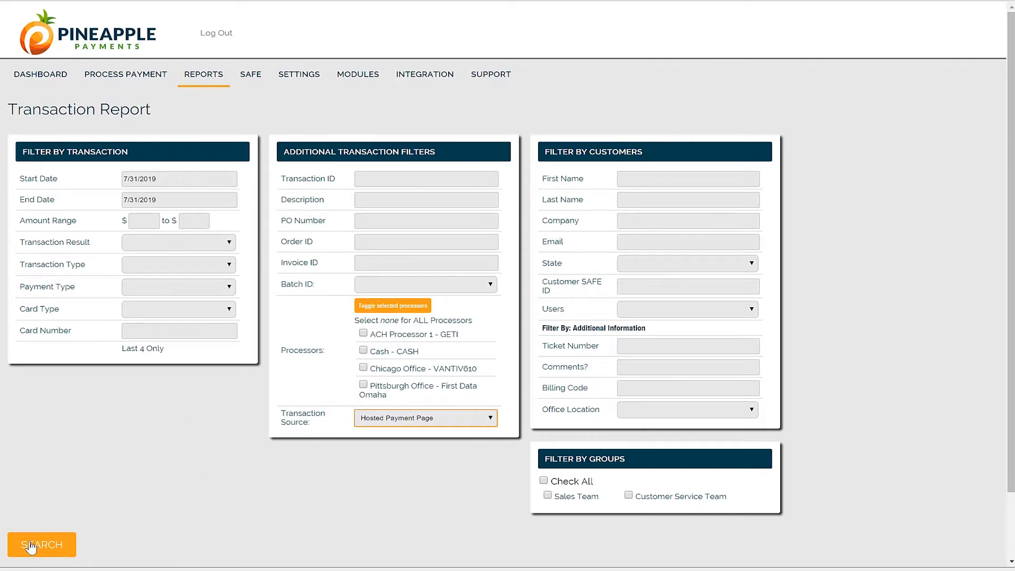
Open the Hosted Payment Page module to view the saved payment links
mouse_move(370, 76)
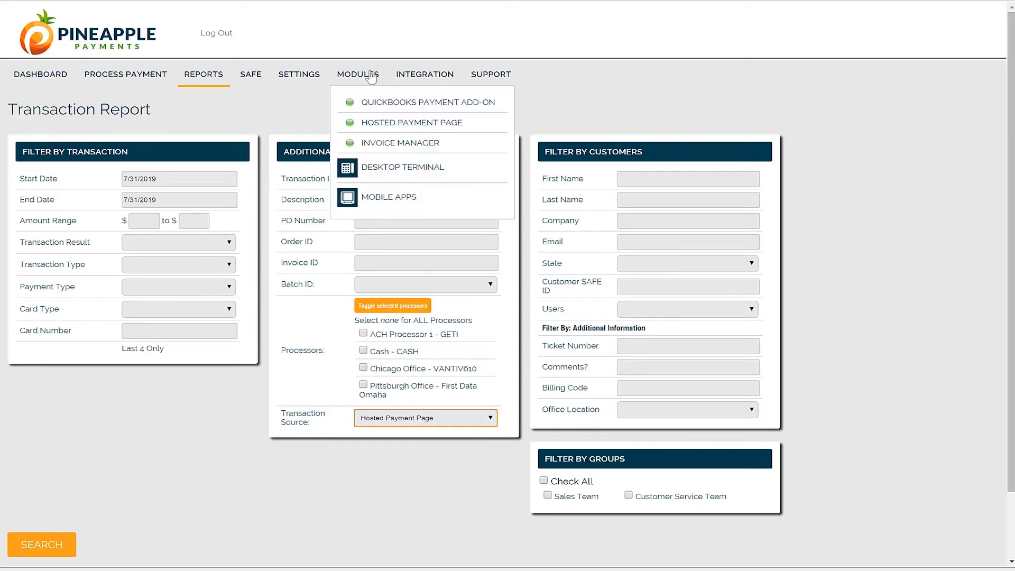
click(397, 126)
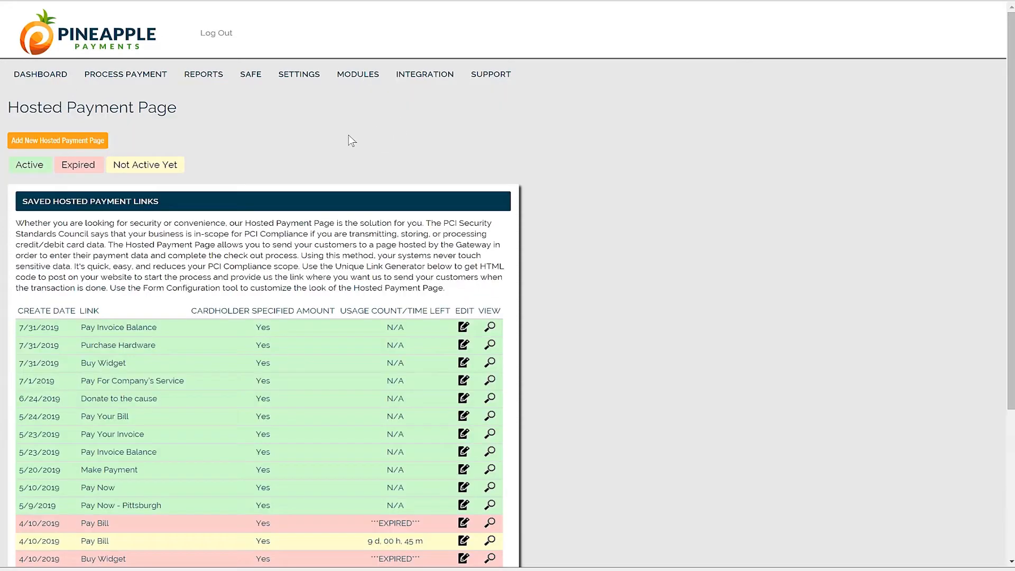